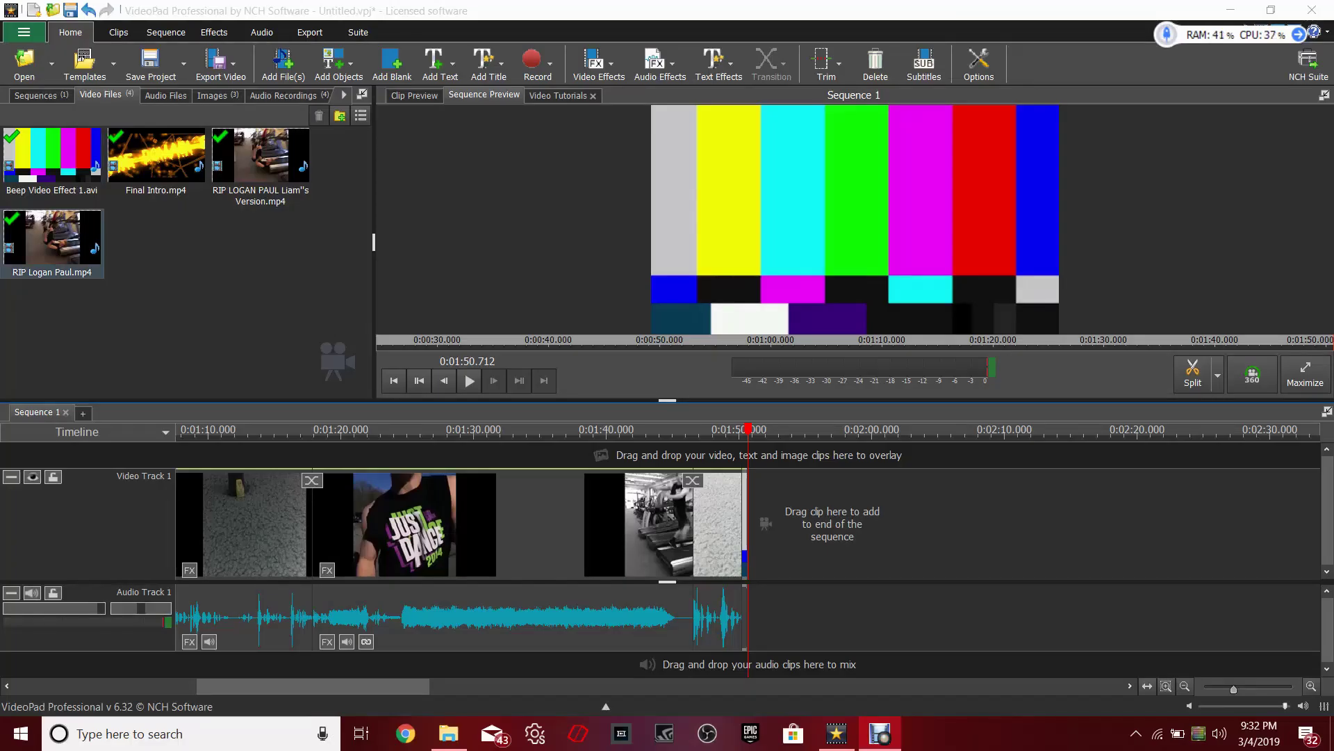
Bring up the context menu for the RIP Logan Paul clip on the timeline
{"action": "right_click", "coordinate": [52, 240]}
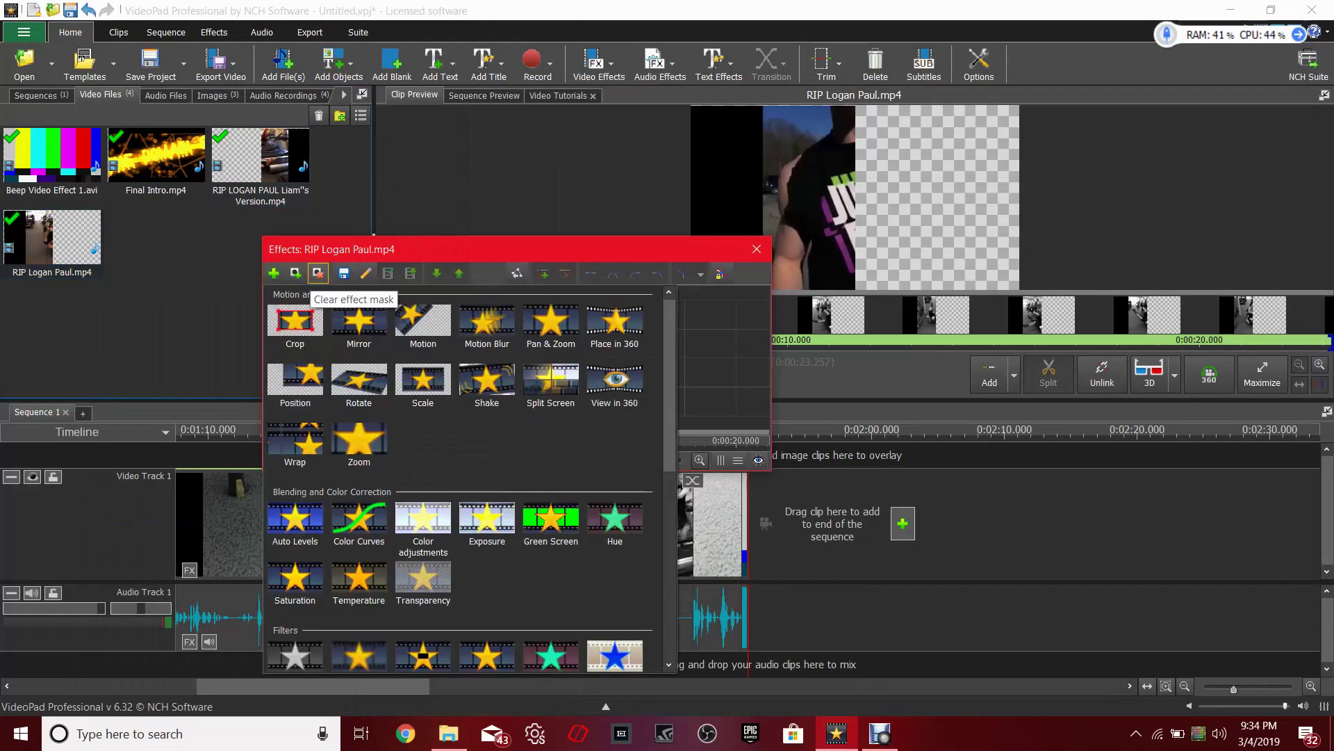
Apply the Split Screen video effect to RIP Logan Paul.mp4
{"action": "left_click", "coordinate": [497, 273]}
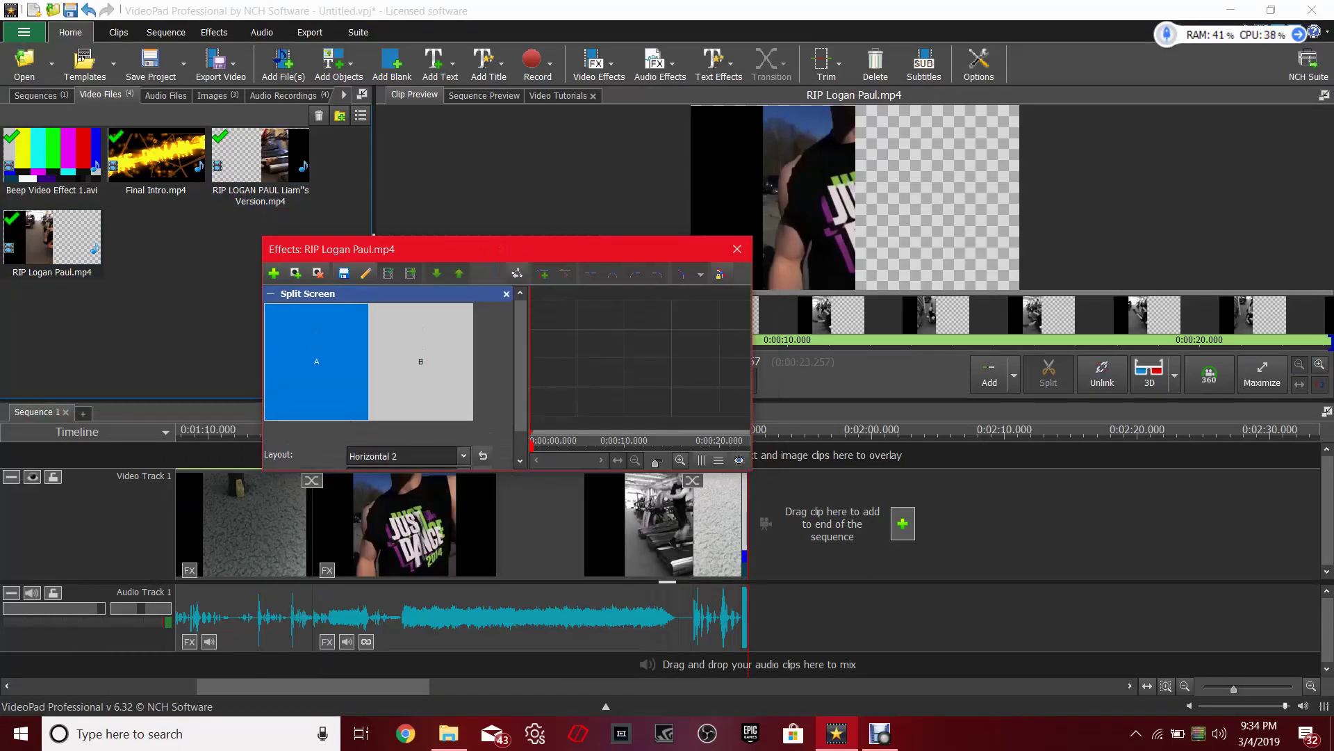